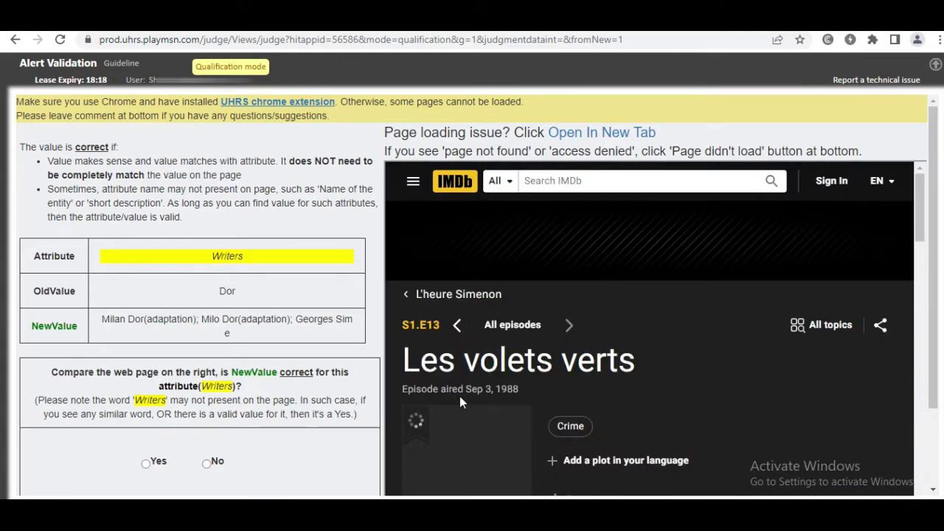
Step: Compare the Writers NewValue with the Les volets verts page, judge it No, submit, and dismiss the feedback
scroll(553, 388, "down", 6)
scroll(678, 391, "down", 2)
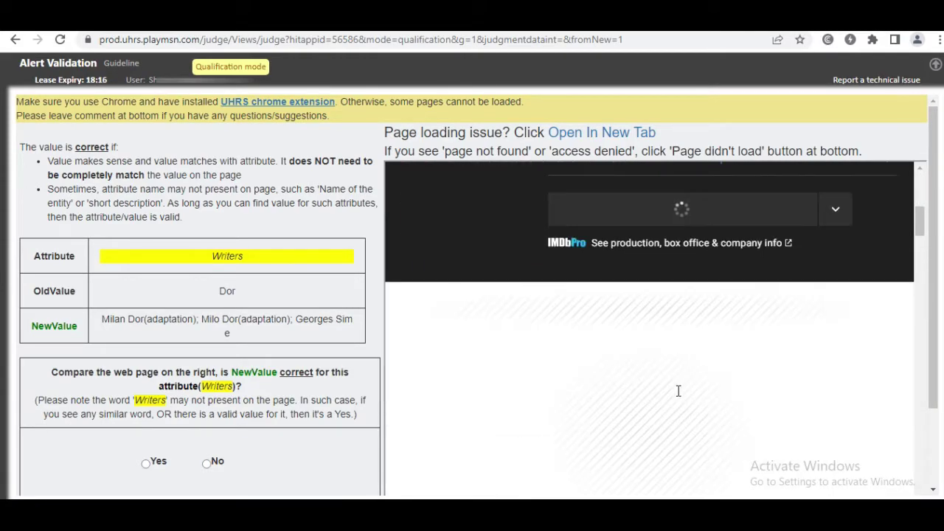
scroll(678, 391, "up", 1)
scroll(678, 392, "up", 1)
left_click_drag(334, 319, 330, 338)
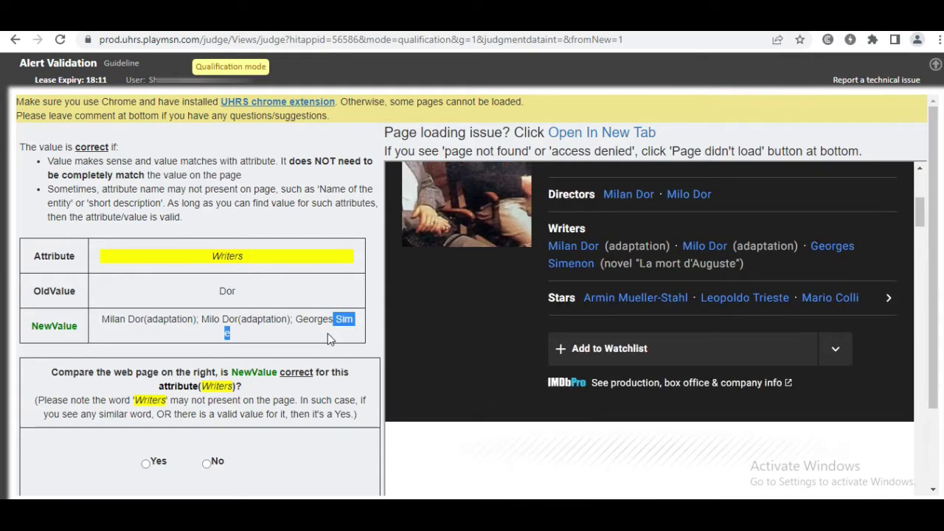
scroll(204, 362, "down", 2)
left_click(207, 364)
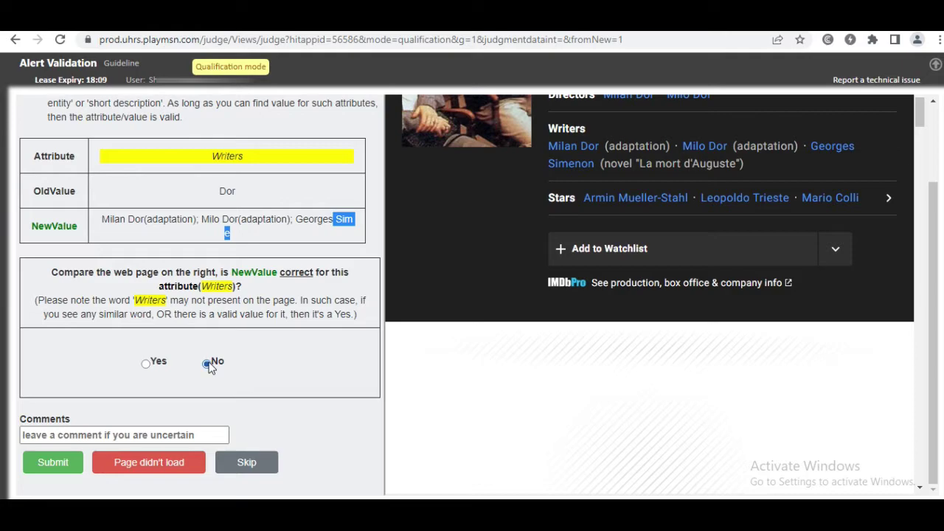
left_click(66, 463)
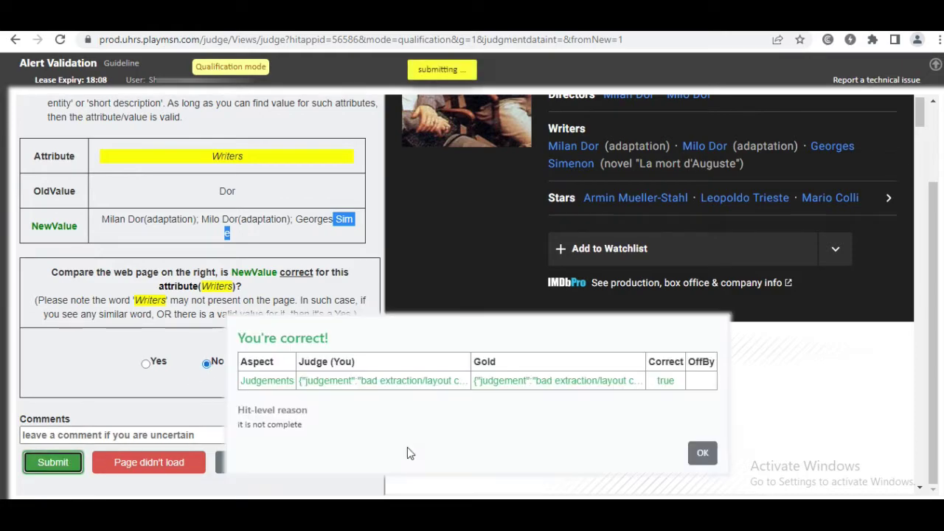
left_click(702, 454)
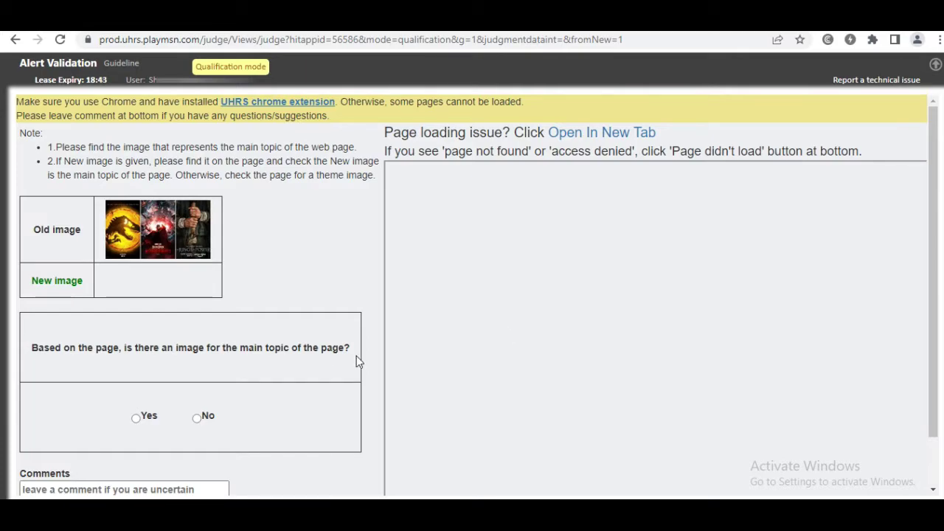
Step: Open the image question's web page in a separate tab, check it for a main-topic image, and close it
scroll(645, 294, "down", 1)
scroll(647, 294, "up", 1)
left_click(609, 141)
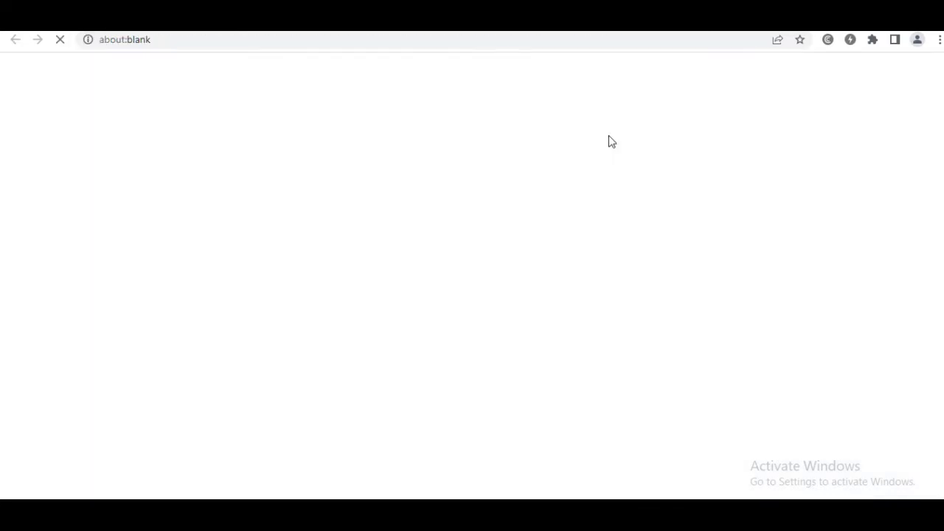
key("ctrl+w")
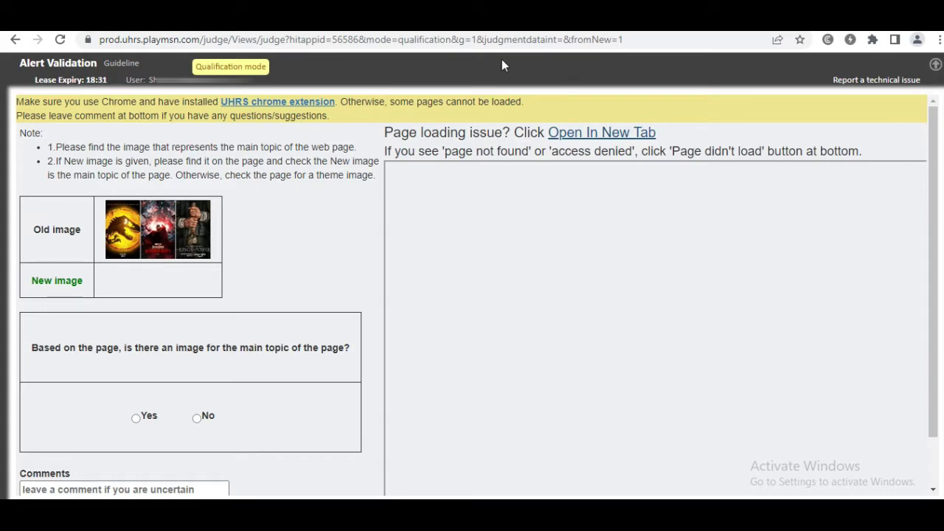
left_click(502, 29)
scroll(484, 269, "down", 5)
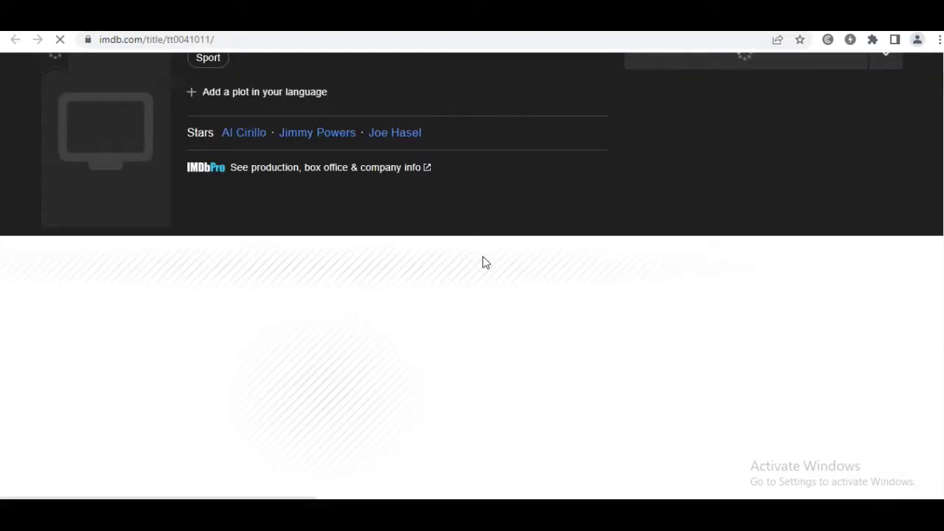
scroll(485, 263, "down", 3)
scroll(484, 263, "up", 3)
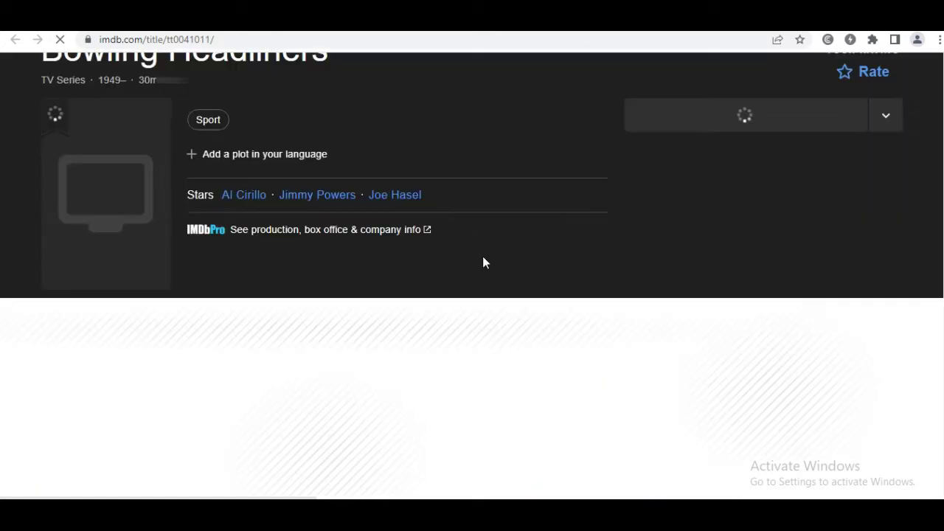
key("ctrl+w")
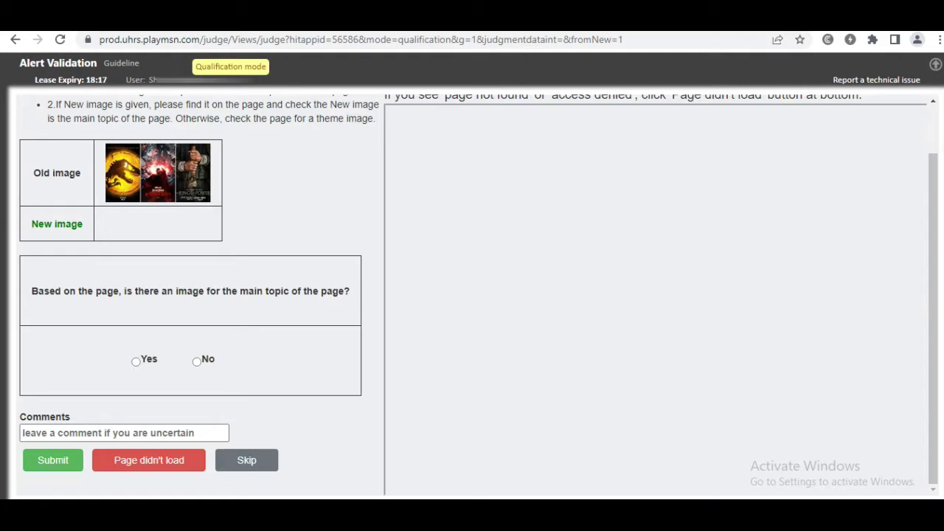
Step: Answer No to whether the page has an image for its main topic, submit, and dismiss the feedback
scroll(516, 274, "down", 5)
left_click(198, 362)
left_click(57, 462)
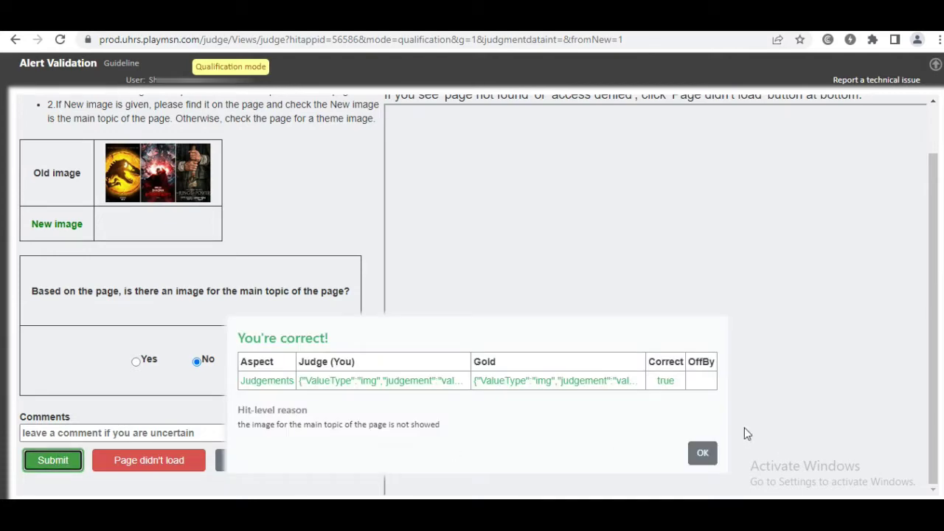
left_click(702, 455)
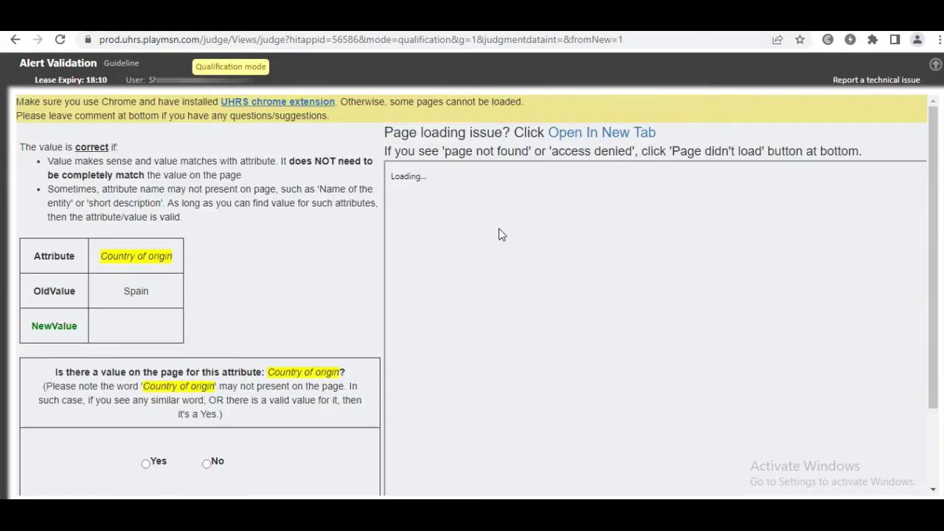
Step: Check the page for a Country of origin value, answer Yes, submit the judgement, and dismiss the feedback
scroll(507, 229, "down", 1)
scroll(516, 222, "down", 2)
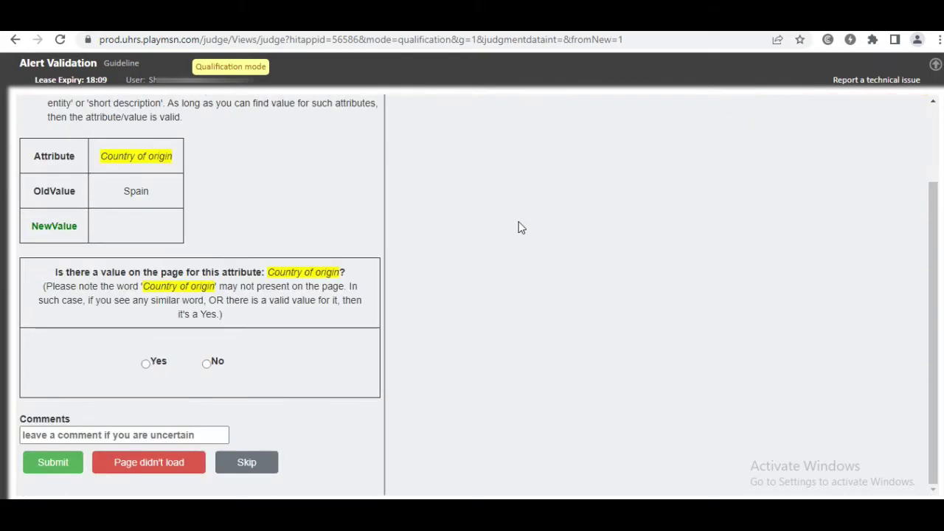
scroll(648, 286, "down", 10)
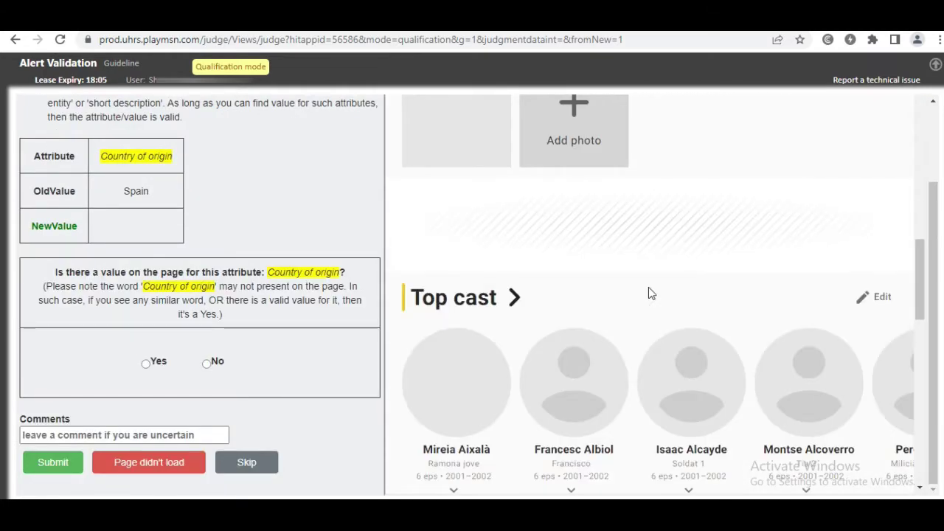
scroll(649, 288, "down", 9)
scroll(649, 289, "down", 5)
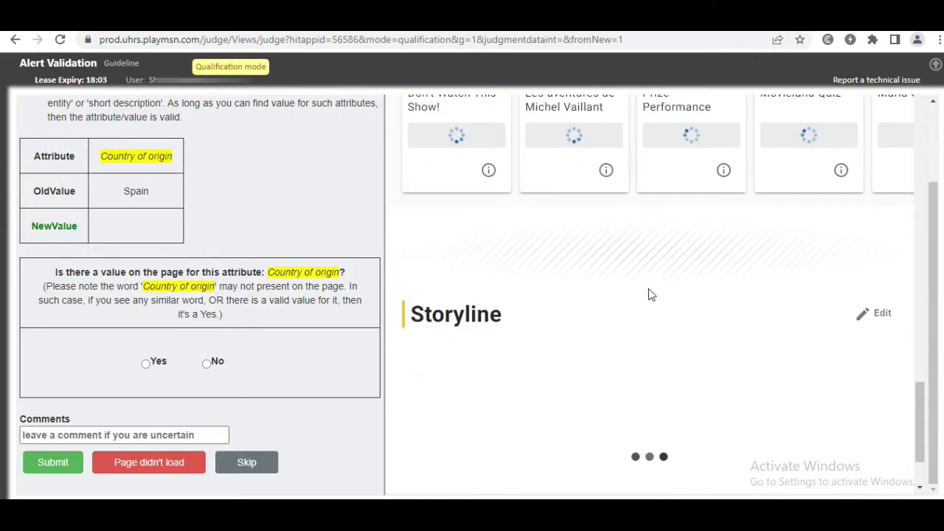
left_click(146, 363)
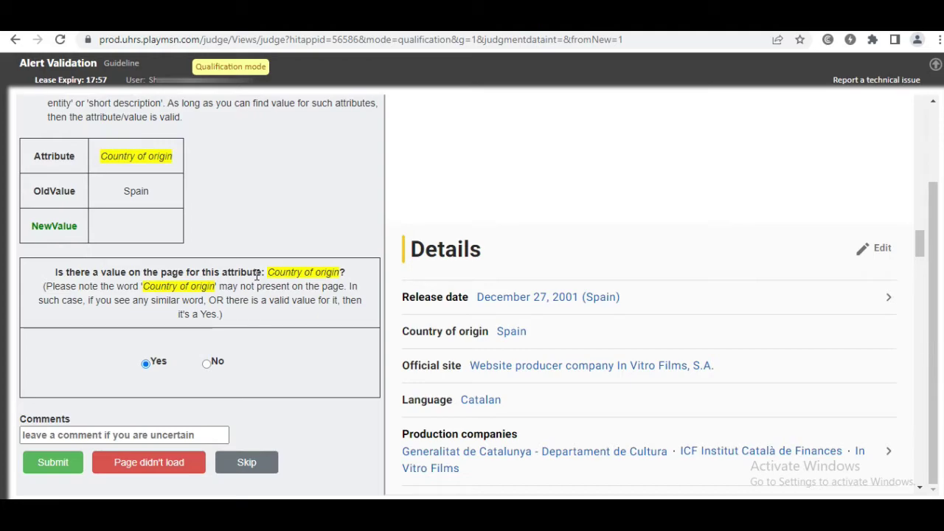
left_click(58, 465)
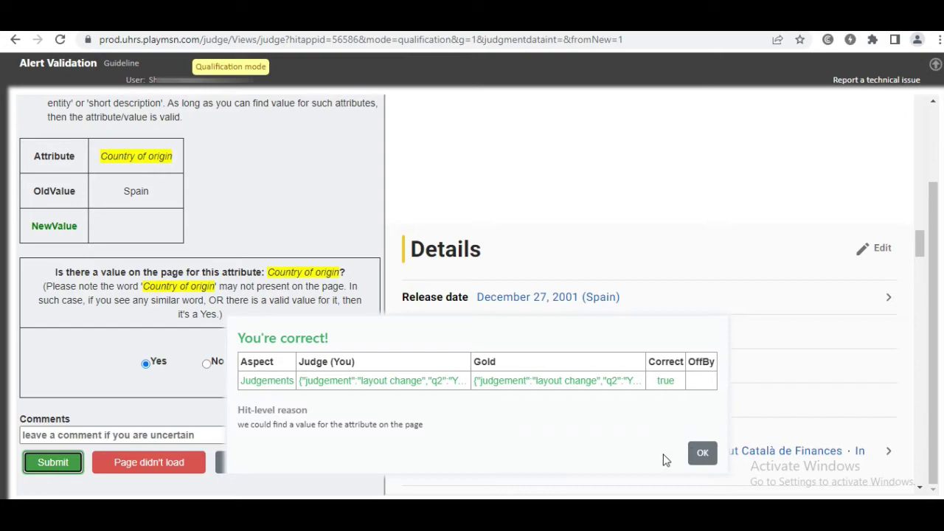
left_click(703, 452)
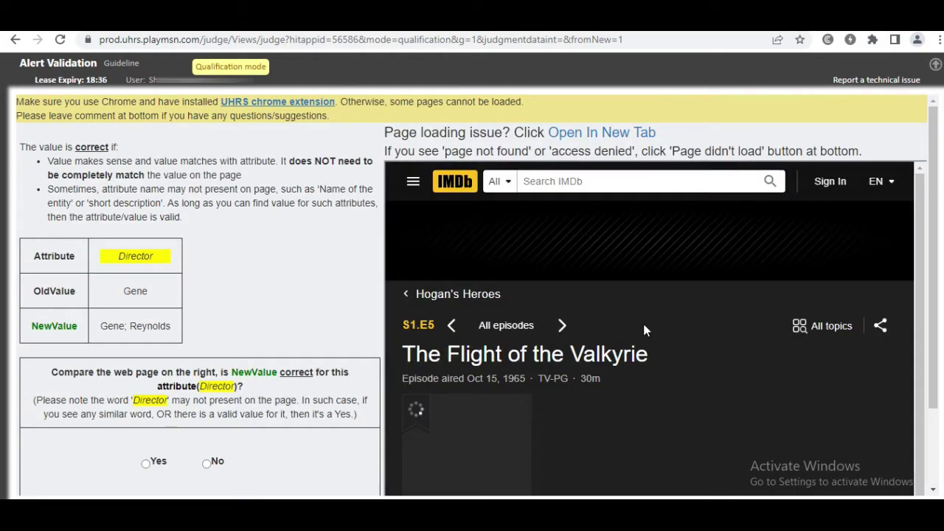
Step: Compare the Director NewValue with The Flight of the Valkyrie page, judge it No, submit, and dismiss the feedback
scroll(695, 318, "down", 4)
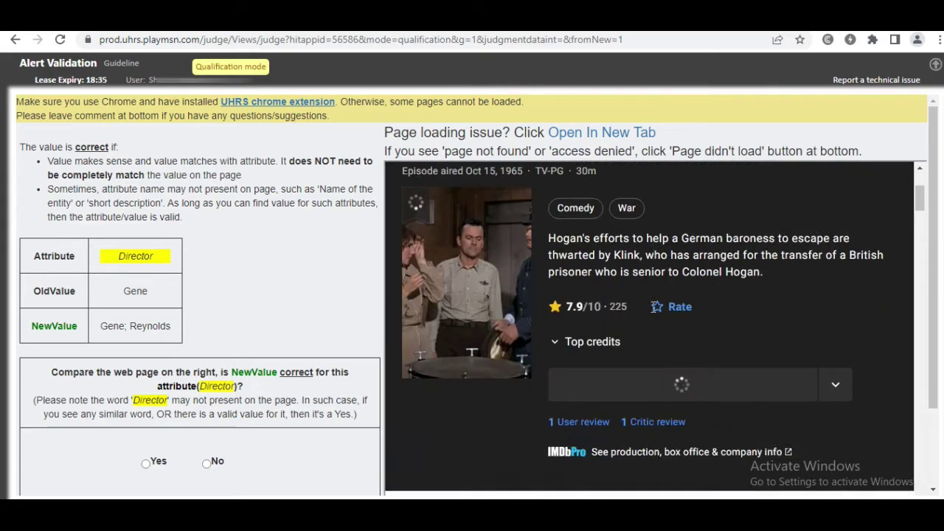
scroll(653, 307, "down", 5)
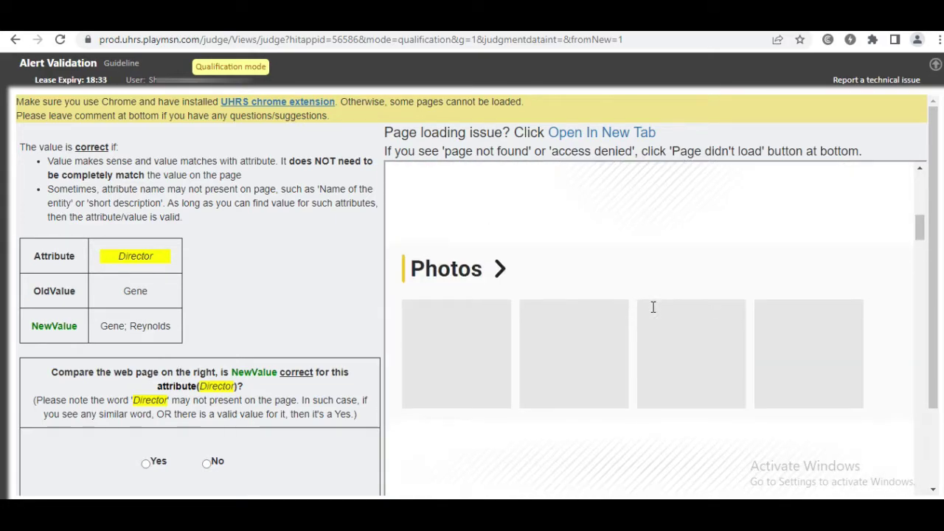
scroll(653, 307, "down", 3)
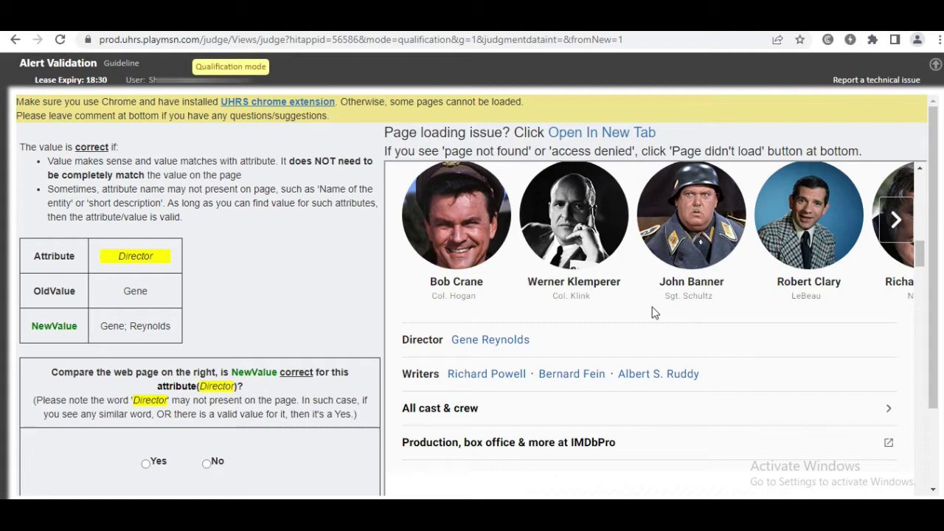
scroll(652, 309, "down", 2)
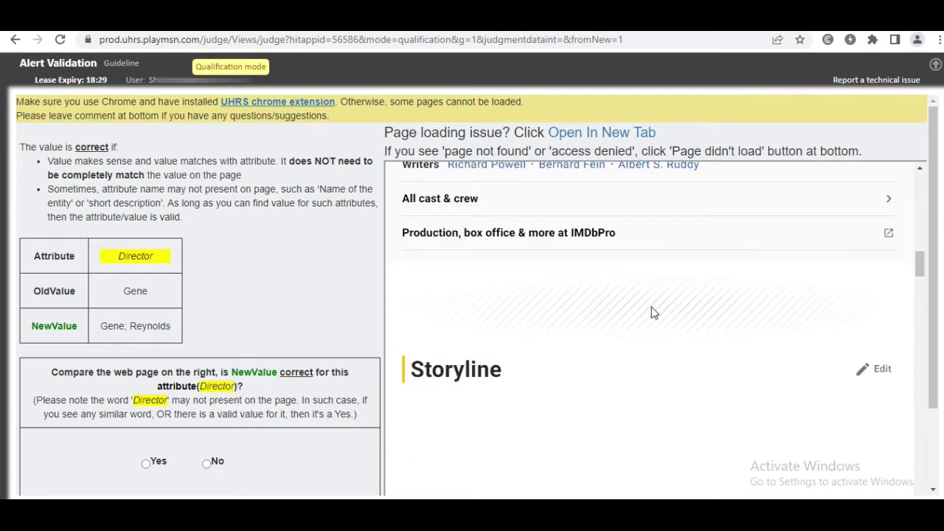
scroll(652, 306, "up", 1)
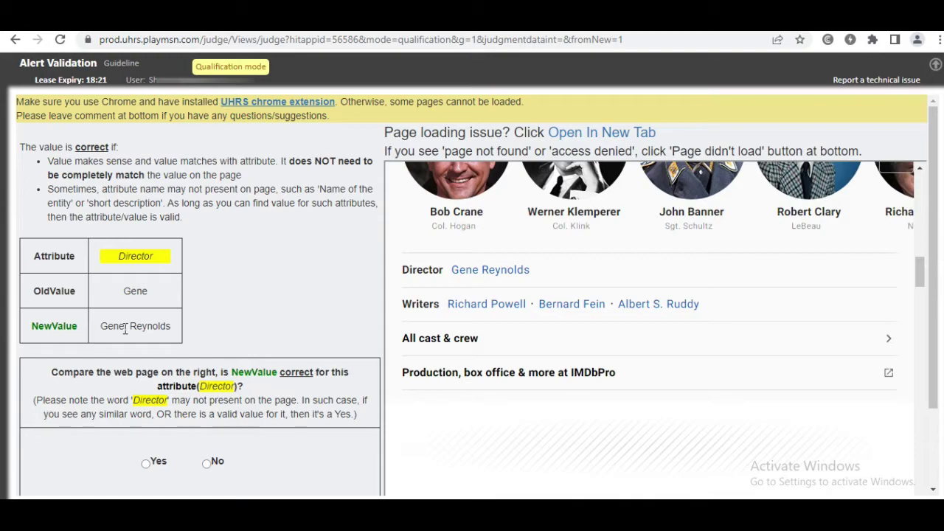
left_click_drag(125, 329, 115, 329)
left_click(141, 329)
left_click(207, 463)
scroll(312, 297, "down", 1)
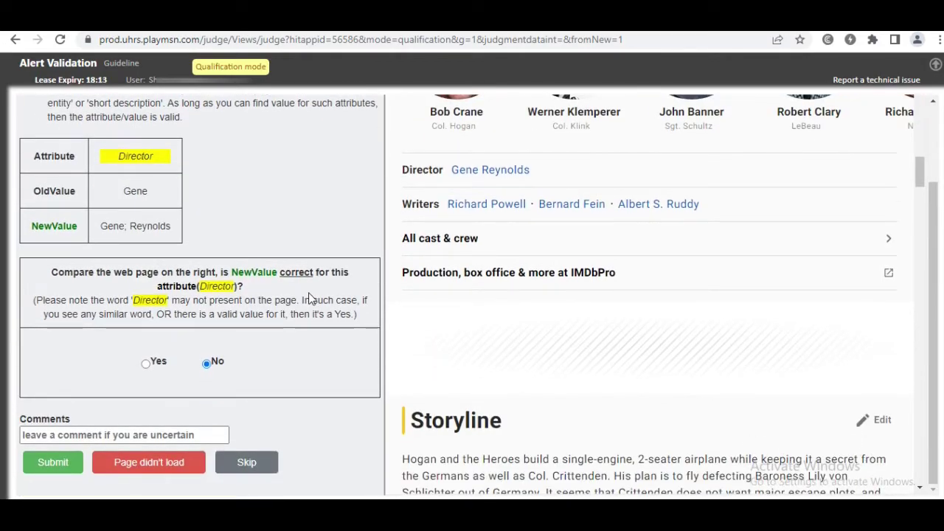
left_click(62, 465)
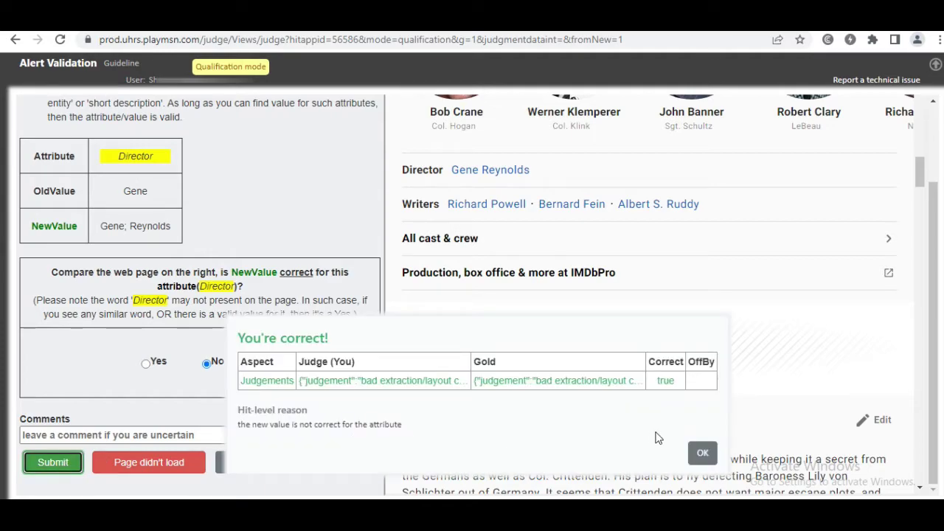
left_click(704, 453)
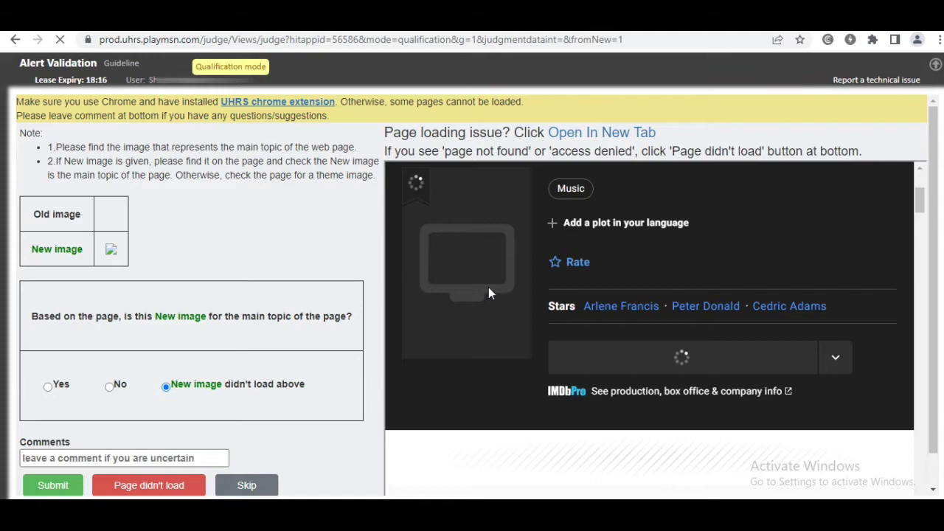
Step: Submit the New image question with the answer "New image didn't load above" and dismiss the feedback
key("Return")
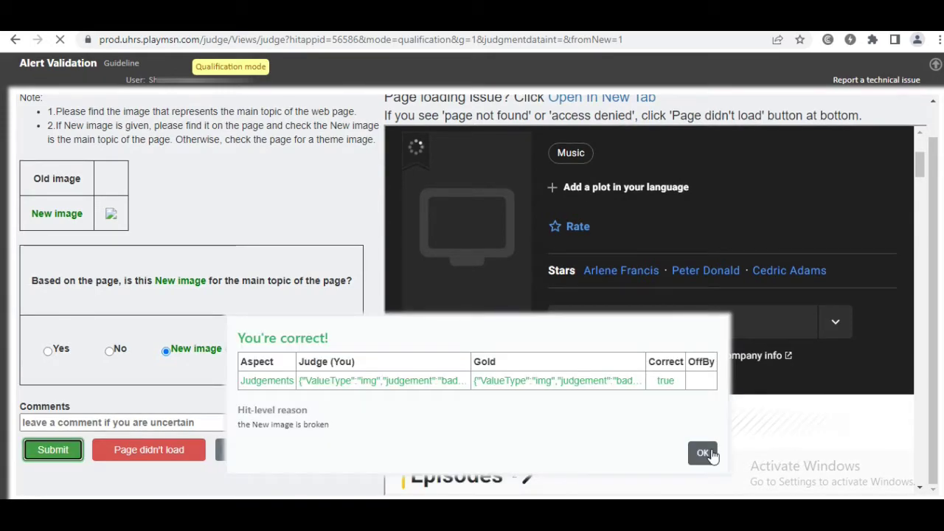
left_click(704, 454)
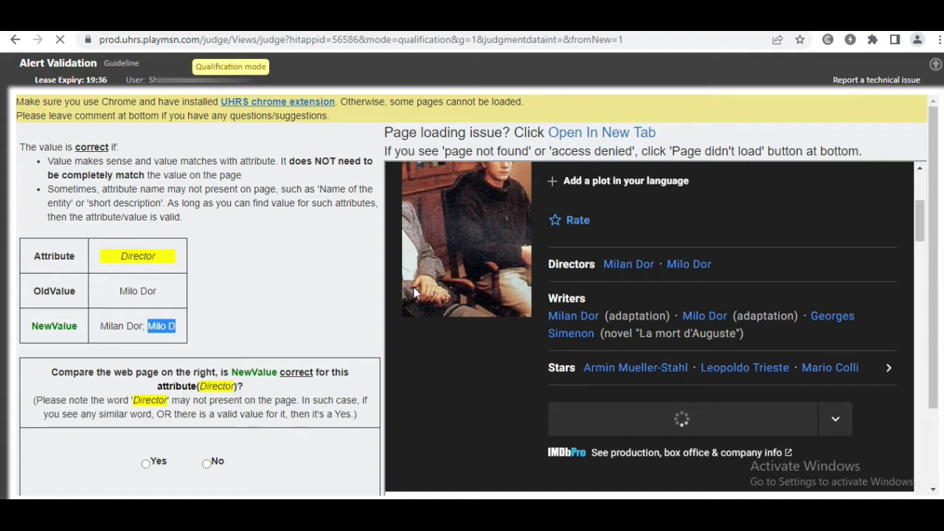
Step: Judge the truncated Director NewValue as No, submit the judgement, and dismiss the feedback
left_click(207, 463)
scroll(184, 428, "down", 2)
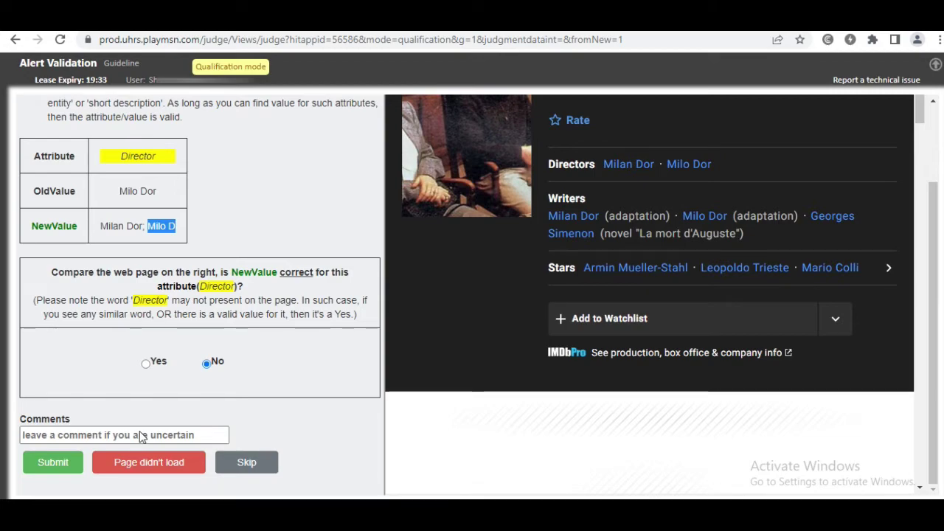
left_click(53, 463)
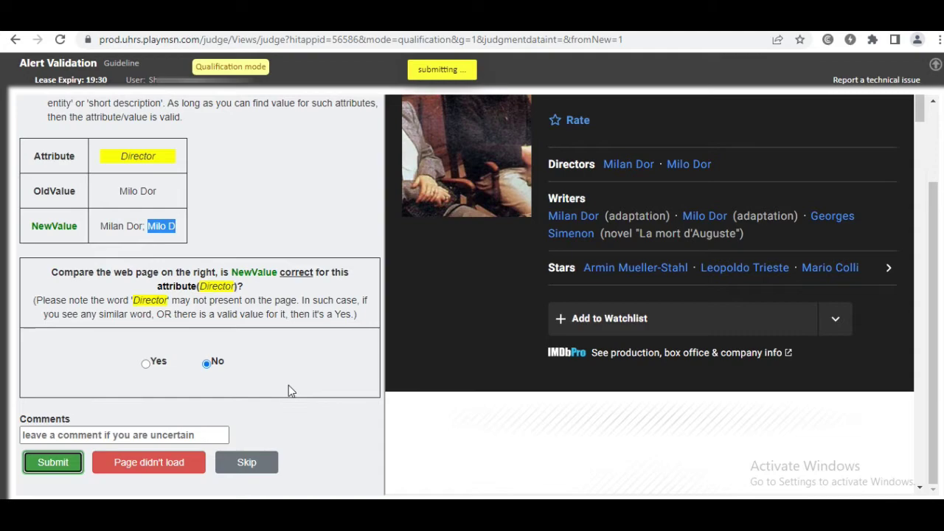
left_click(700, 452)
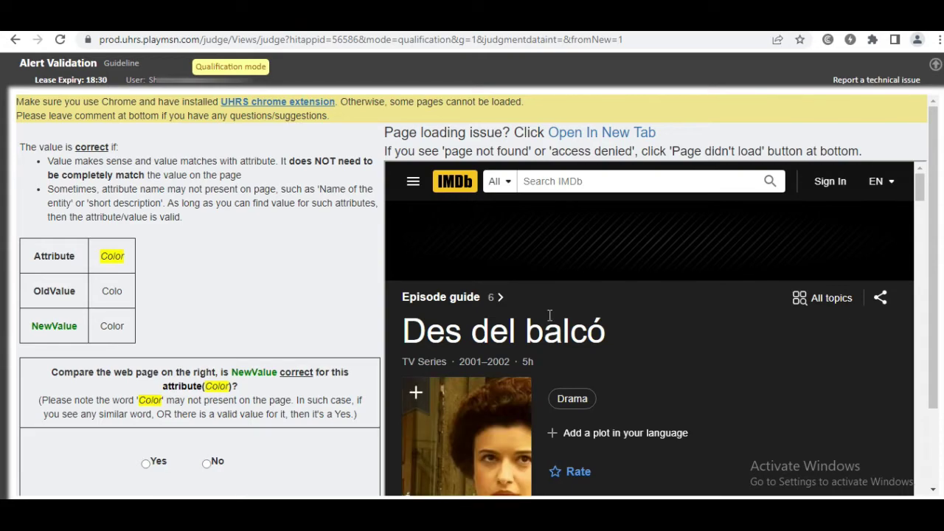
Step: Compare the Color NewValue with the Des del balcó page's technical specs, judge it Yes, submit, and dismiss the feedback
scroll(550, 316, "down", 5)
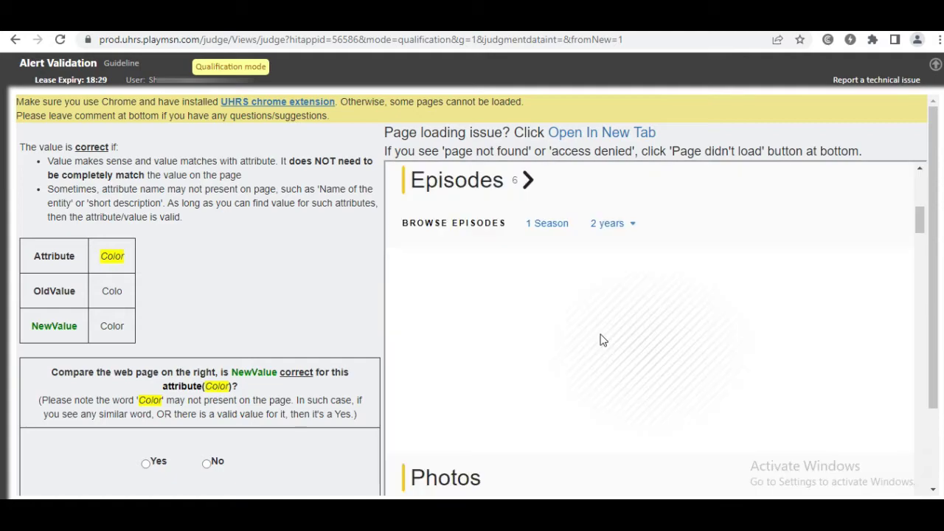
scroll(601, 340, "down", 12)
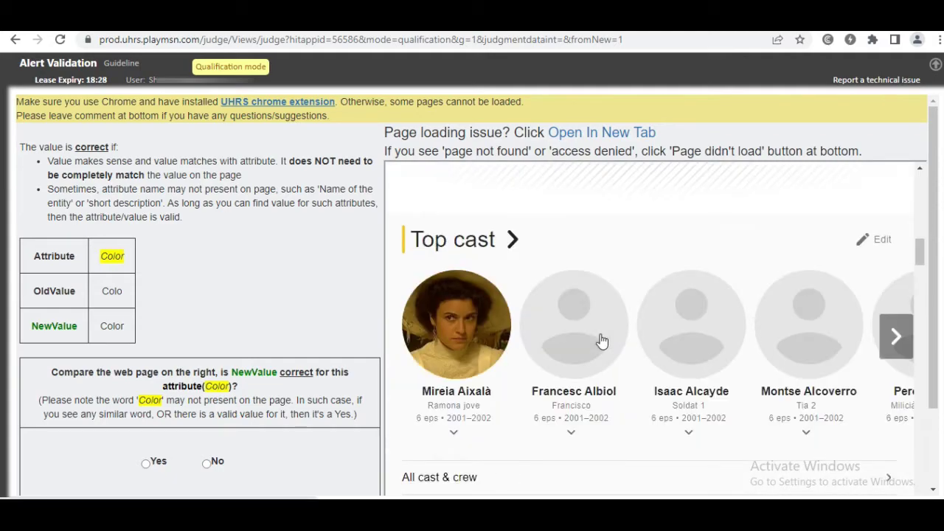
scroll(601, 340, "down", 10)
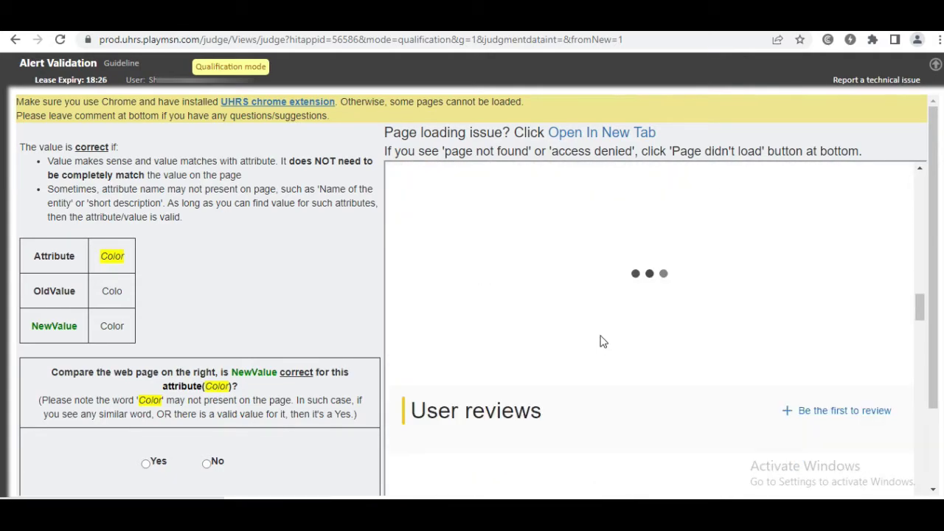
scroll(602, 340, "down", 4)
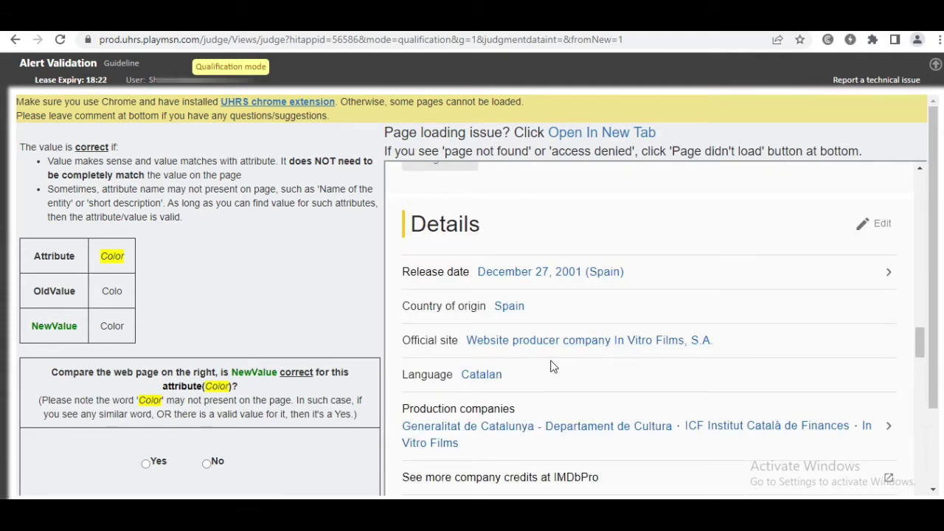
scroll(552, 366, "down", 4)
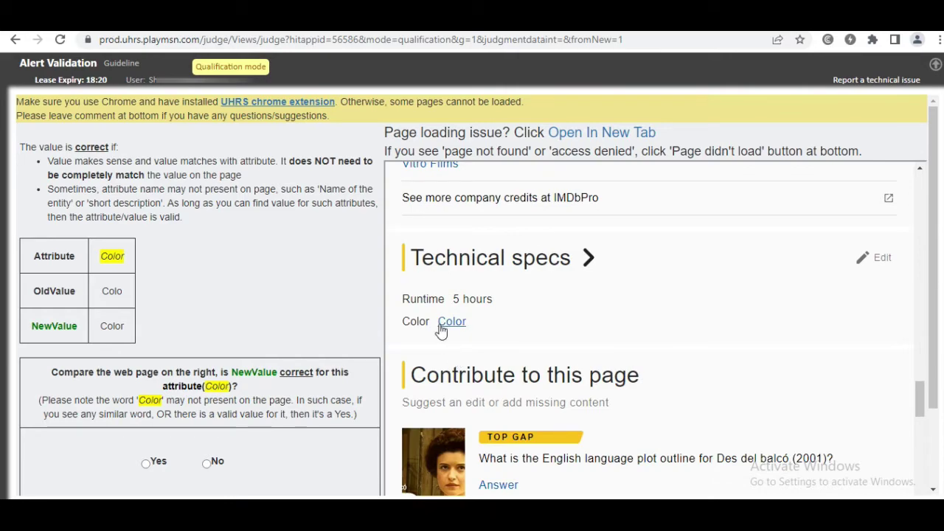
scroll(186, 326, "down", 2)
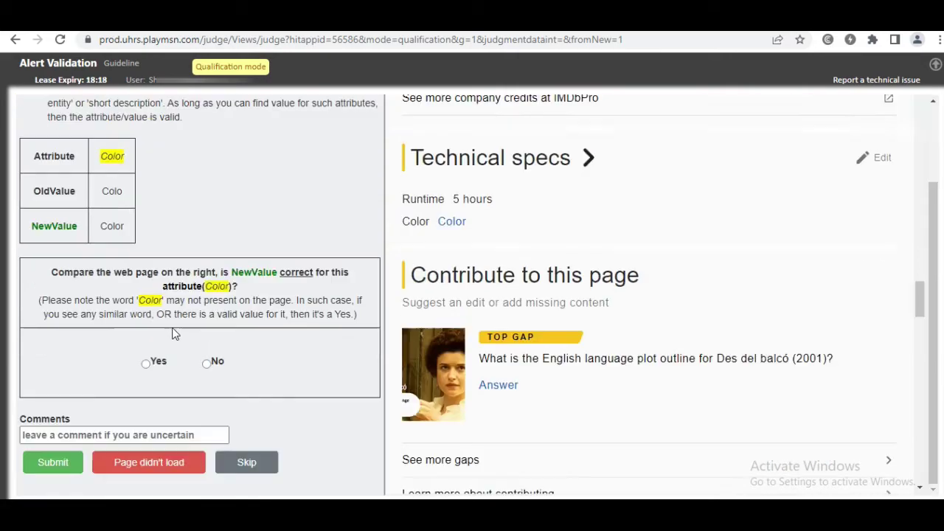
left_click(146, 362)
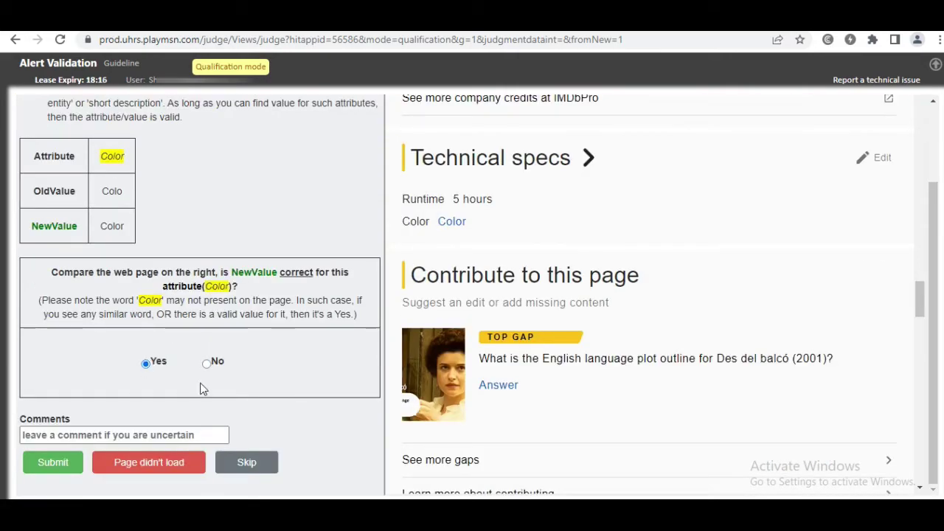
left_click(63, 463)
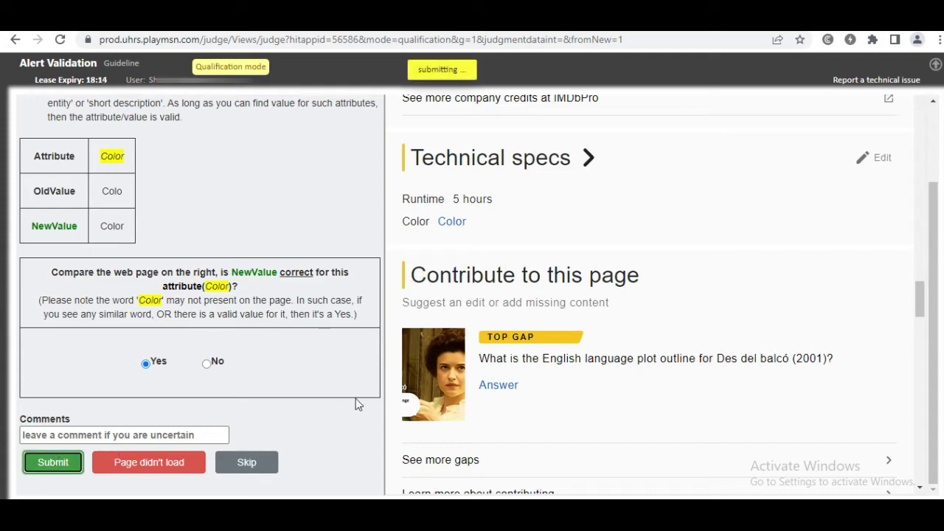
left_click(703, 454)
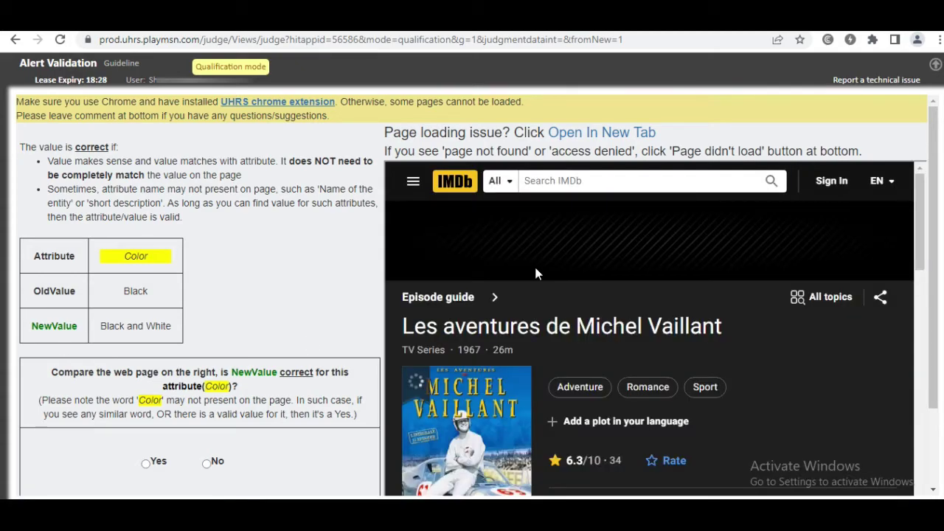
Step: Check the "Black and White" NewValue against the Les aventures de Michel Vaillant page, answer Yes, submit, and dismiss the feedback
scroll(607, 348, "down", 5)
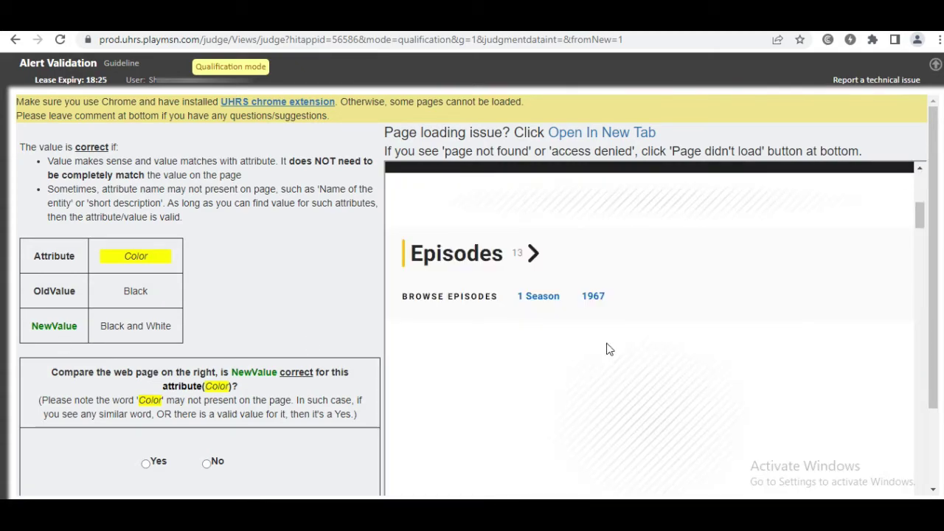
scroll(608, 349, "down", 5)
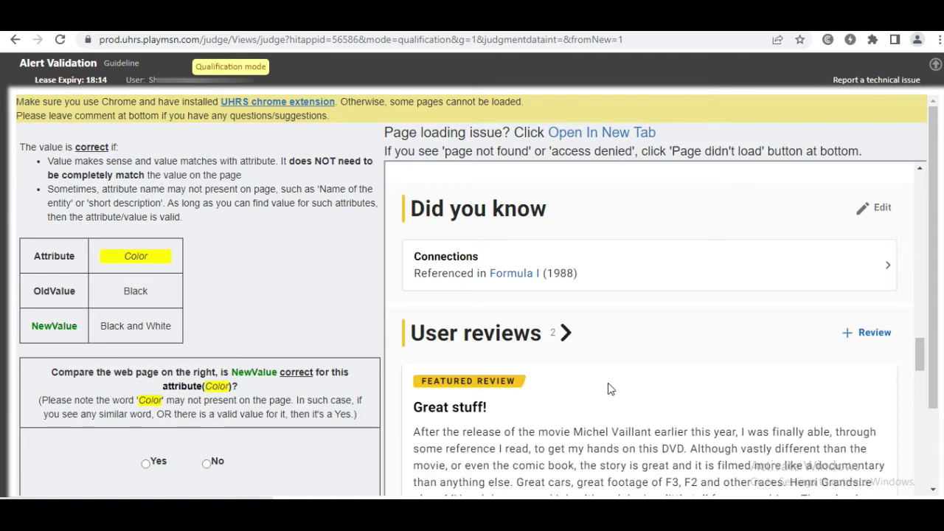
scroll(609, 389, "down", 5)
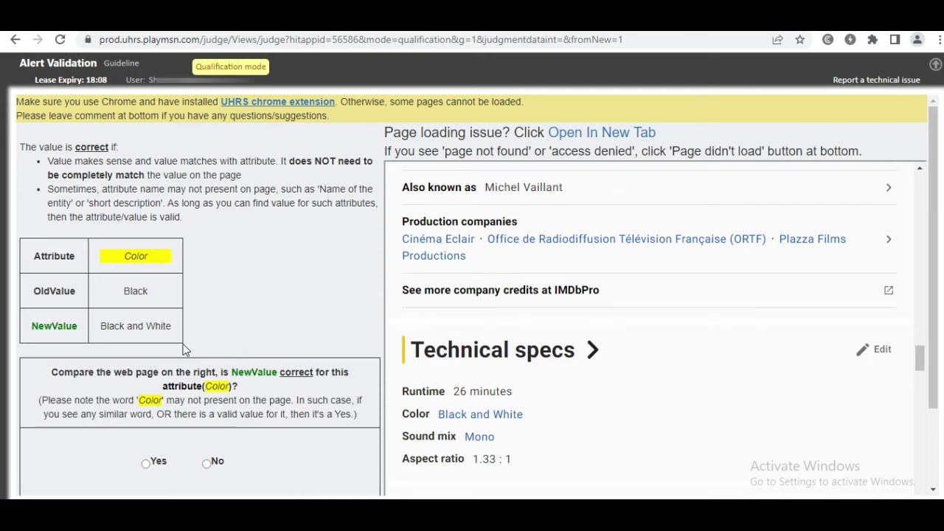
scroll(170, 351, "down", 1)
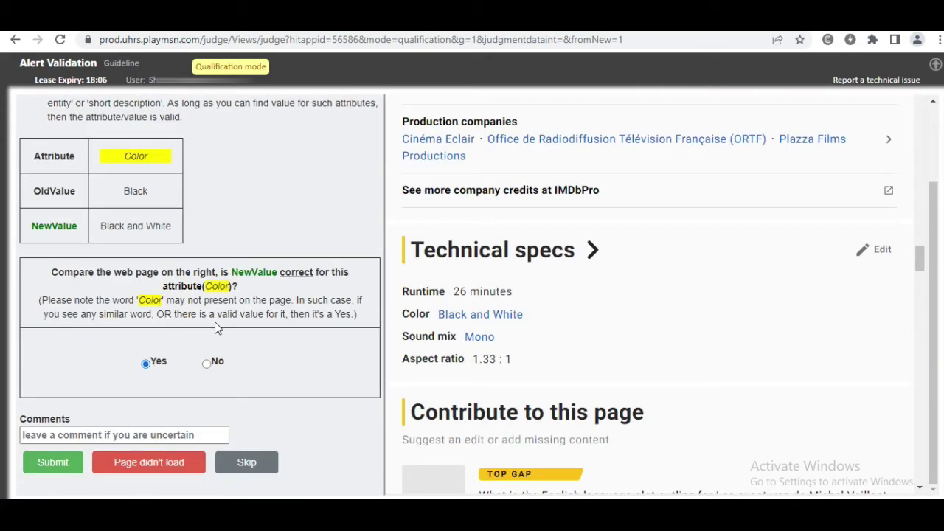
left_click(71, 462)
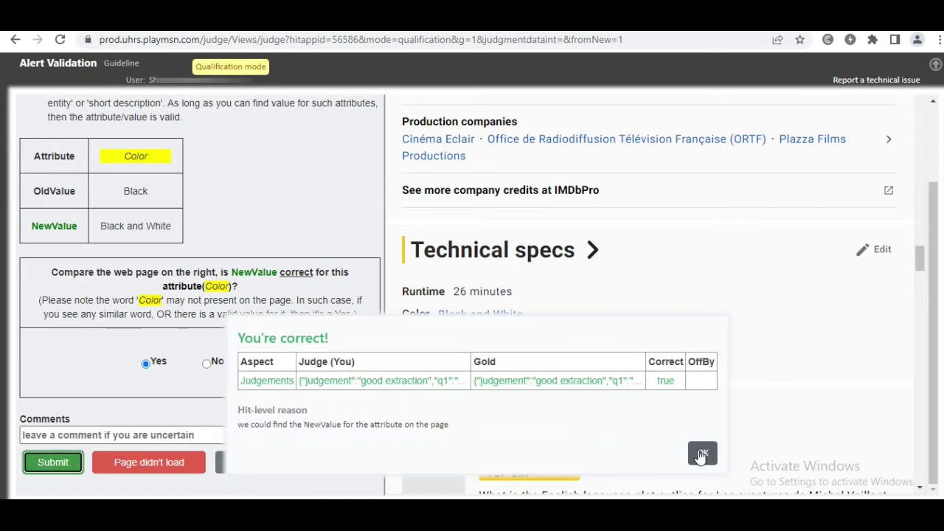
left_click(701, 454)
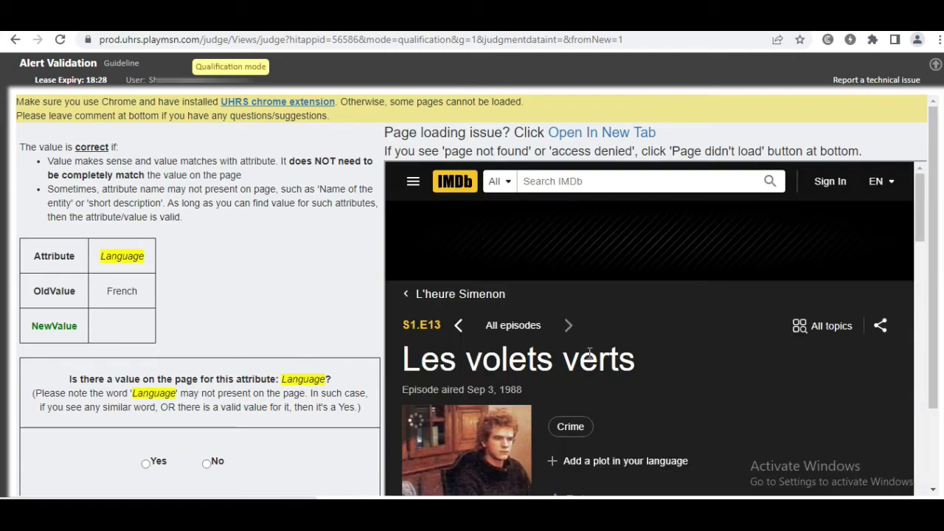
Step: Check the Les volets verts page for a Language value, answer Yes, submit the judgement, and dismiss the feedback
scroll(699, 320, "down", 5)
scroll(698, 320, "down", 10)
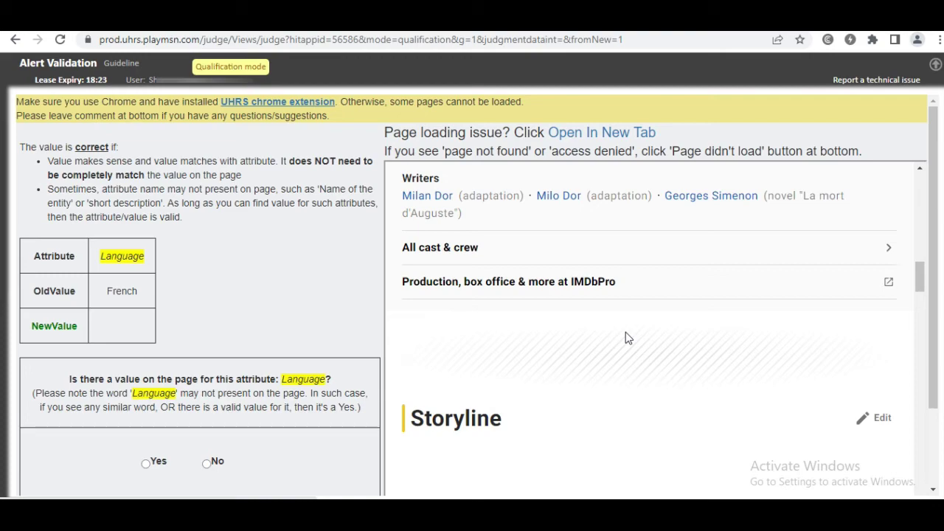
scroll(625, 338, "down", 5)
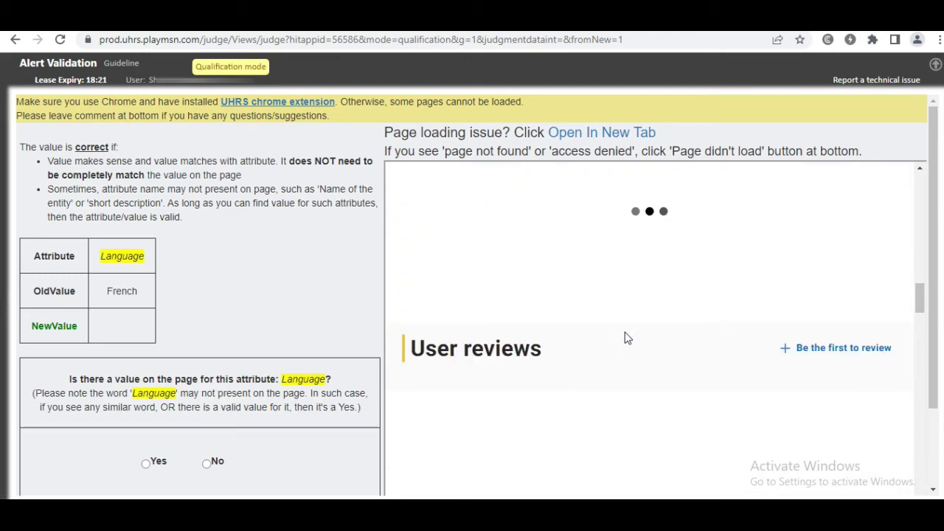
scroll(625, 332, "down", 2)
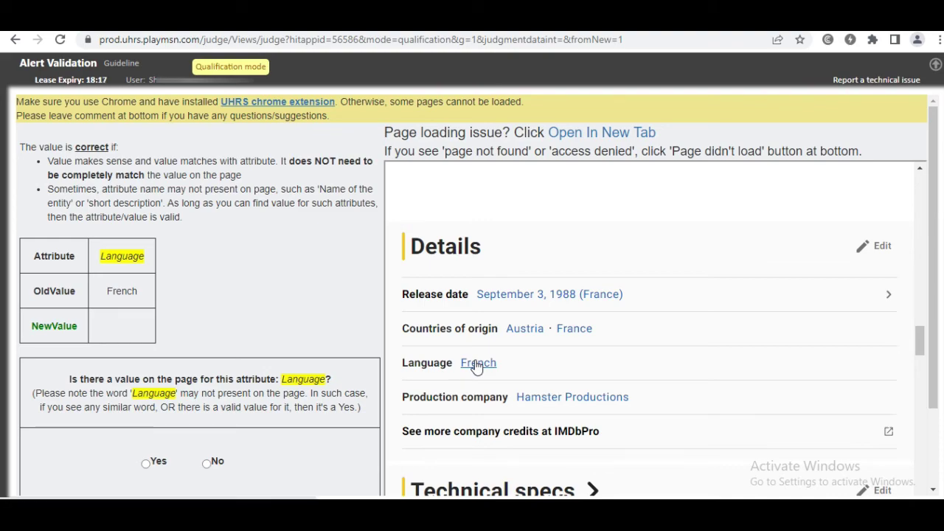
scroll(169, 260, "down", 2)
left_click(146, 363)
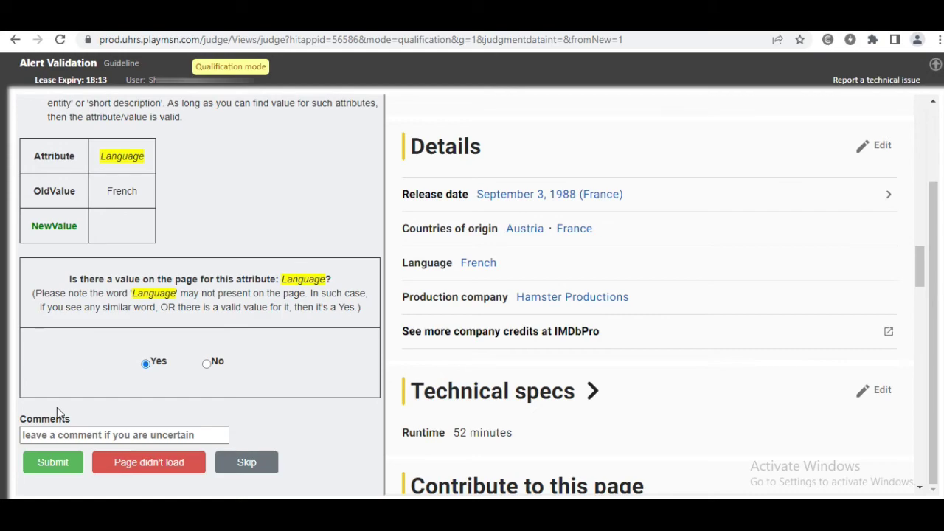
left_click(53, 463)
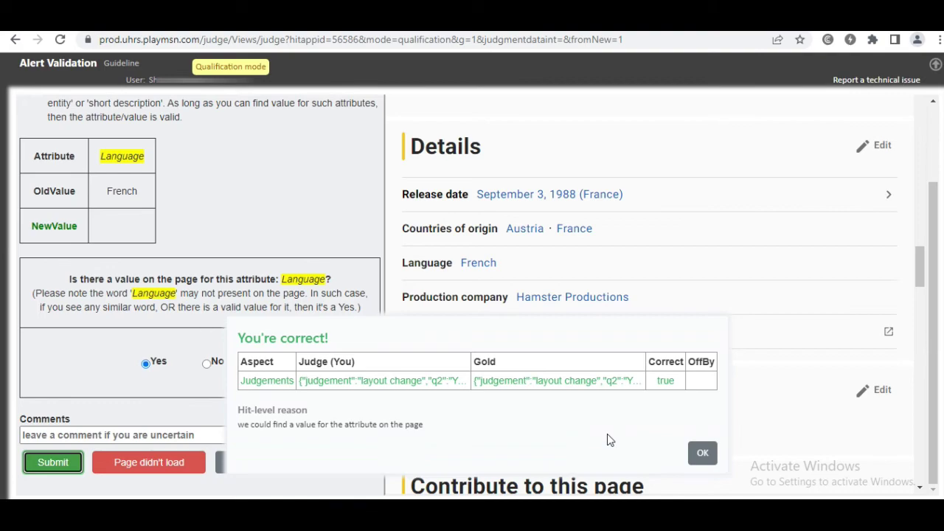
left_click(704, 454)
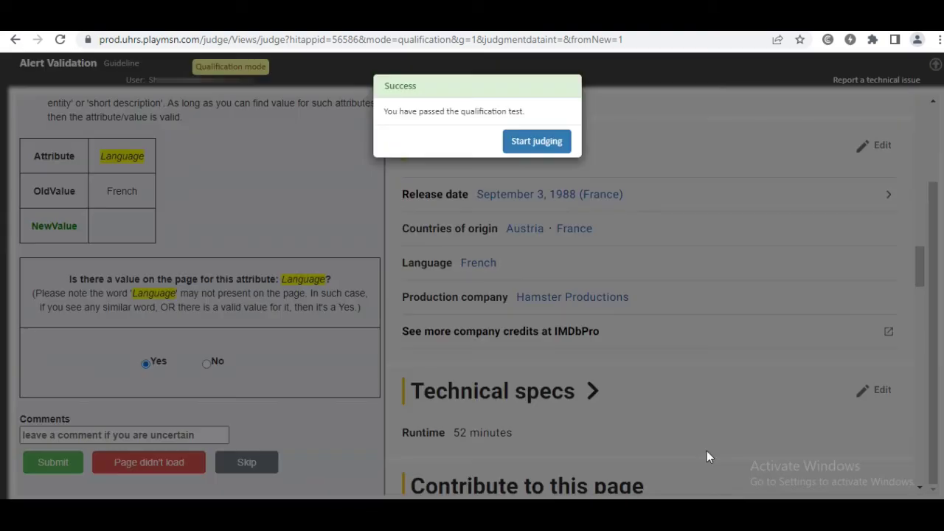